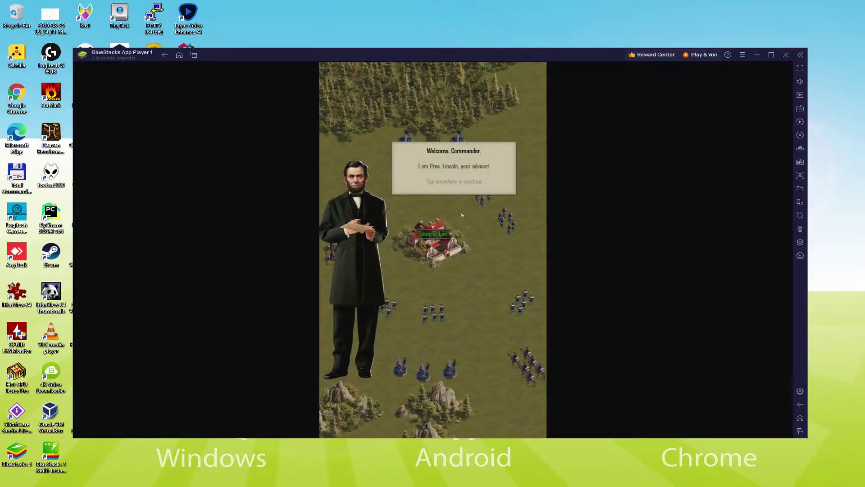
Step: Dismiss Lincoln's welcome messages and launch the attack on General Lee's camp
left_click(449, 177)
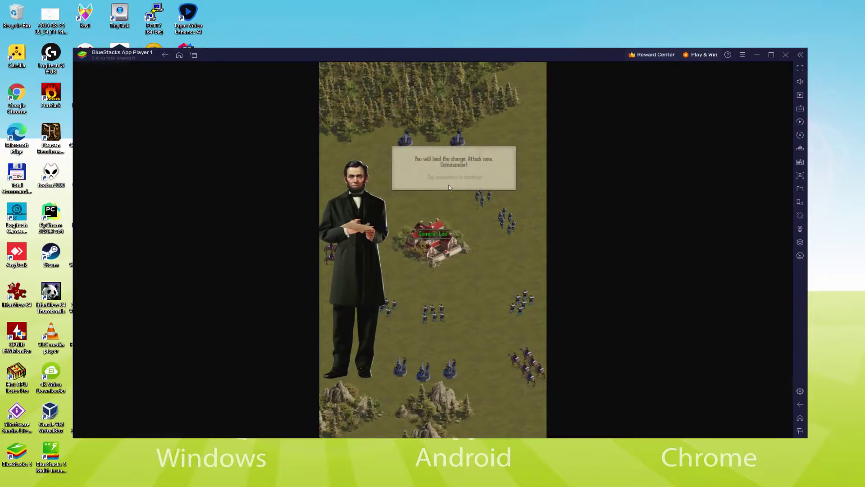
left_click(462, 233)
left_click(461, 232)
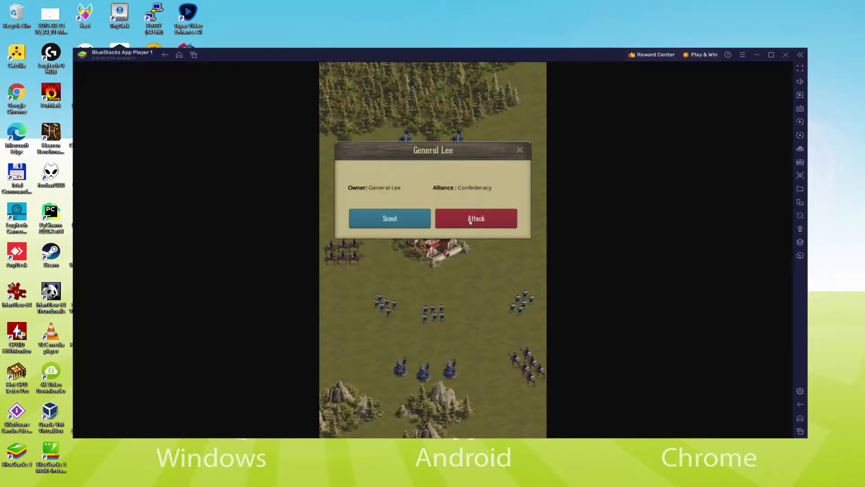
left_click(472, 220)
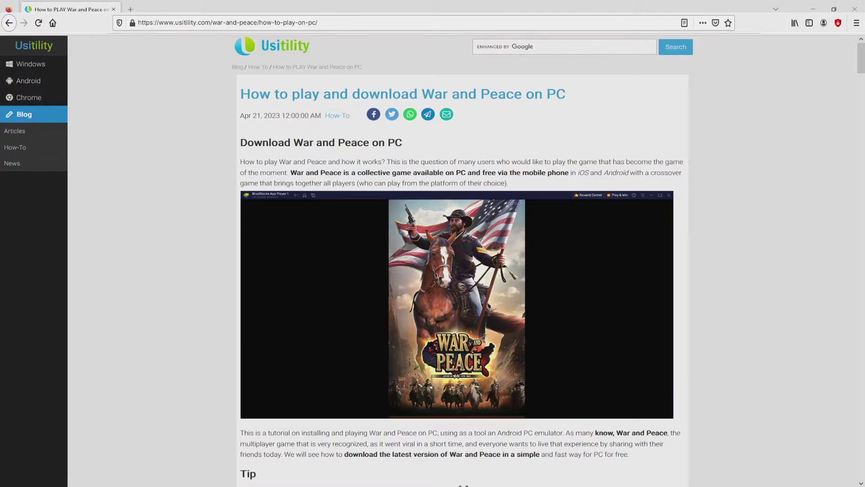
Step: Scroll down the Usitility article toward the Download on PC button
scroll(456, 252, "down", 4)
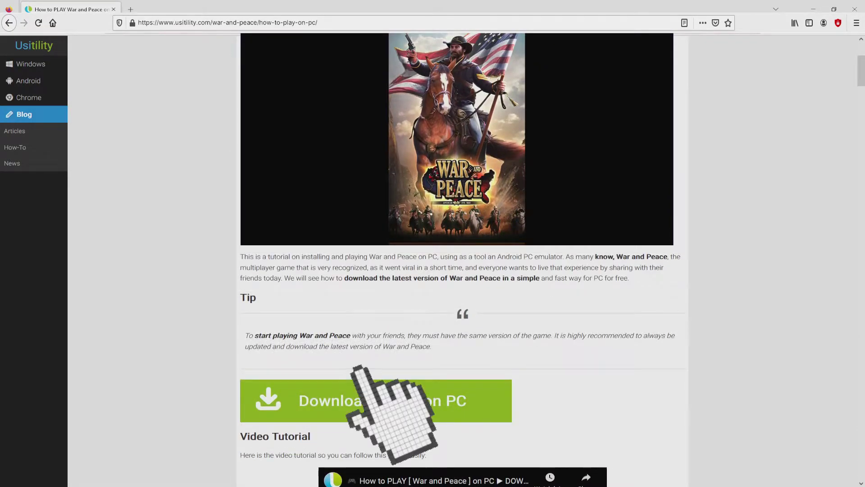
Step: Go to the War and Peace: Civil War Clash page and download the BlueStacks installer
left_click(362, 392)
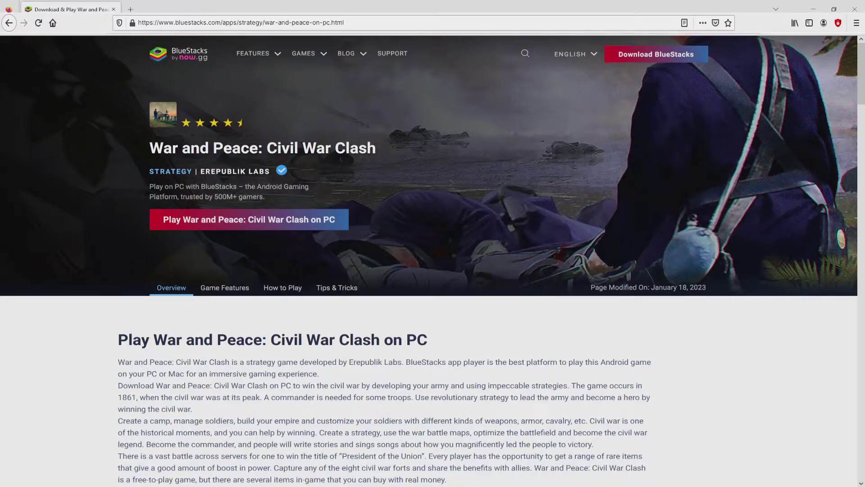
scroll(432, 261, "down", 15)
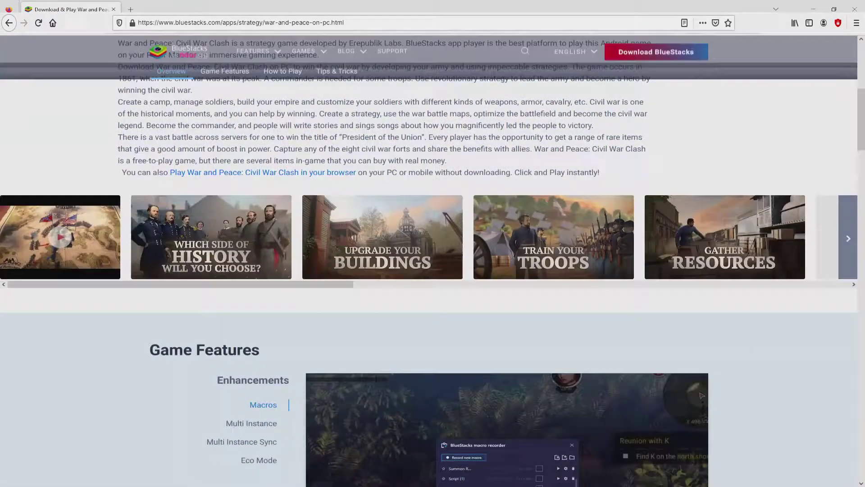
scroll(432, 270, "up", 8)
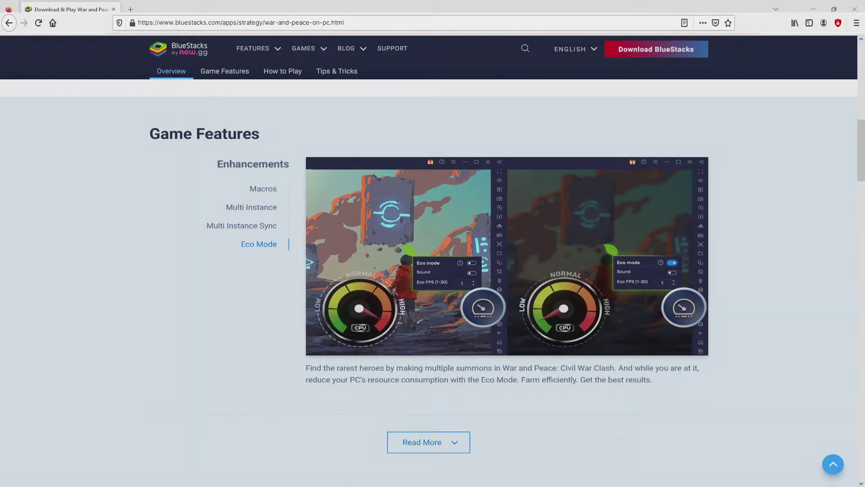
scroll(432, 270, "up", 10)
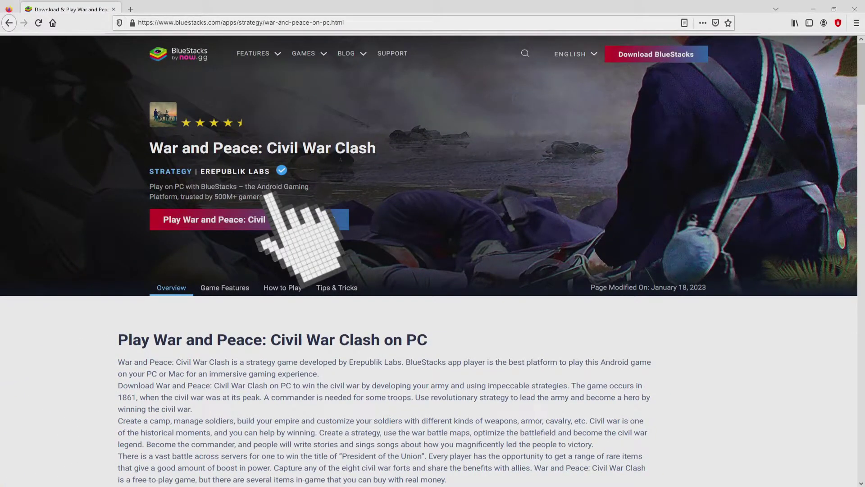
left_click(253, 220)
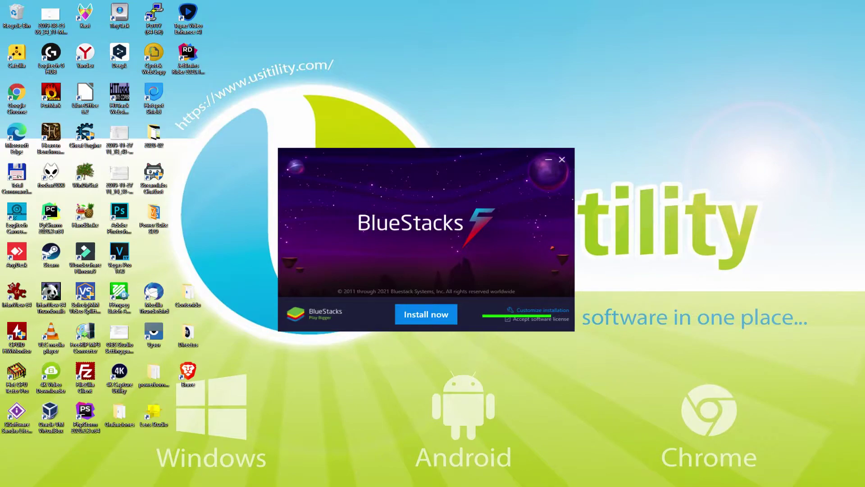
Step: Check the default data path C:\ProgramData\BlueStacks_nxt under Customize installation, then return
left_click(523, 310)
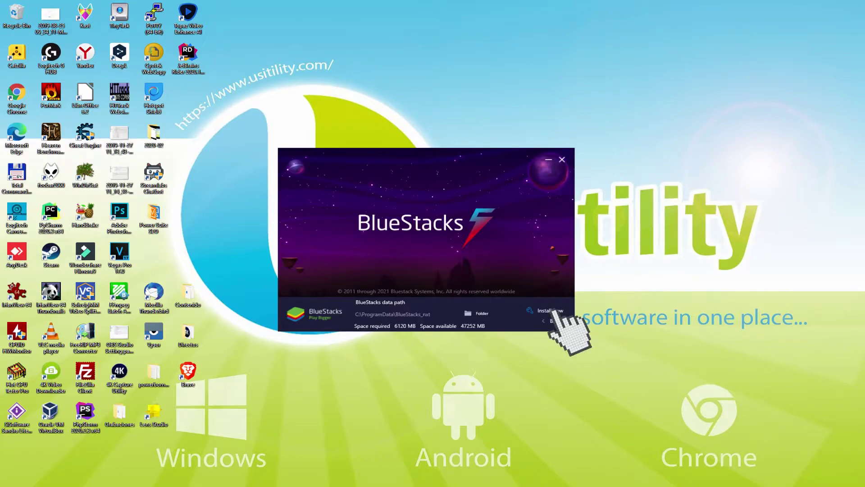
left_click(550, 320)
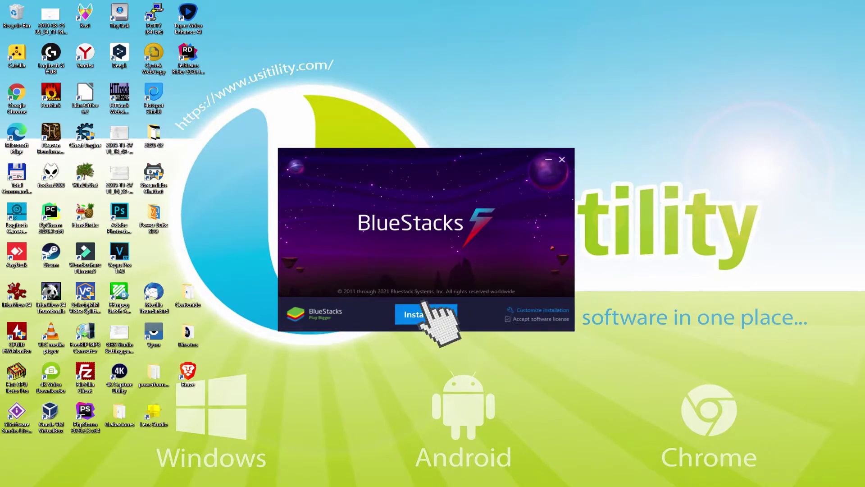
Step: Install BlueStacks with default settings and wait for App Player to start
left_click(425, 314)
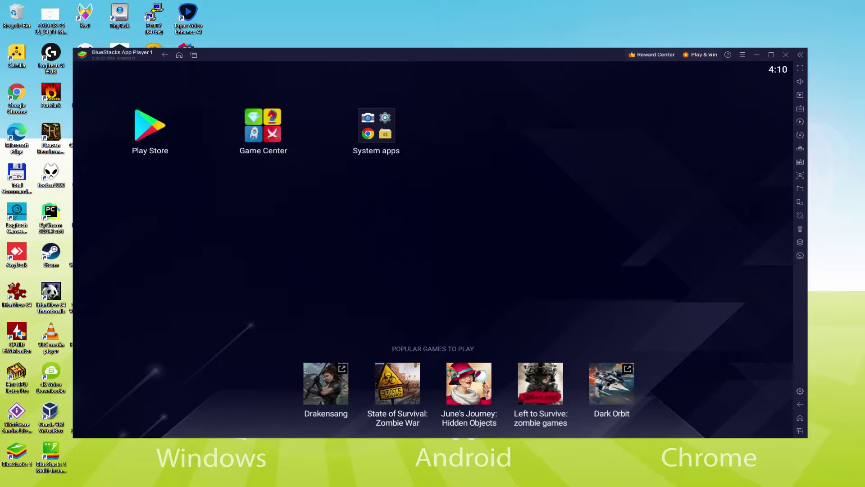
Step: Open Google Play Store and begin signing in with a Google account
left_click(156, 126)
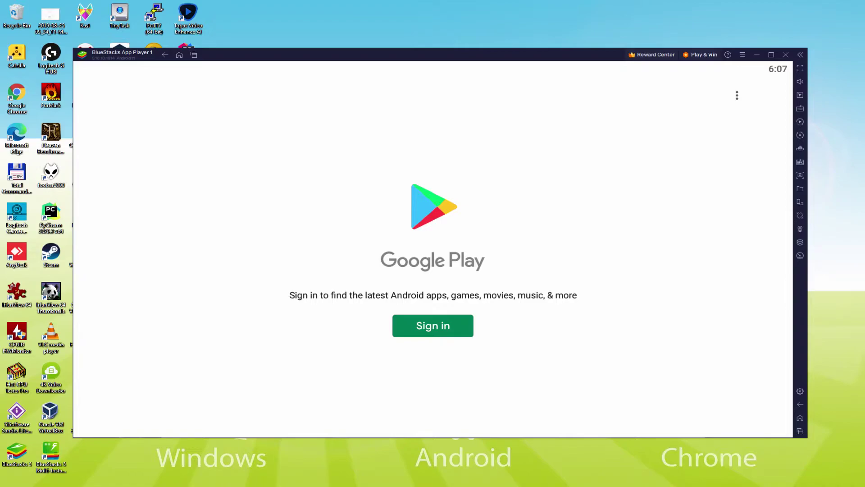
left_click(434, 321)
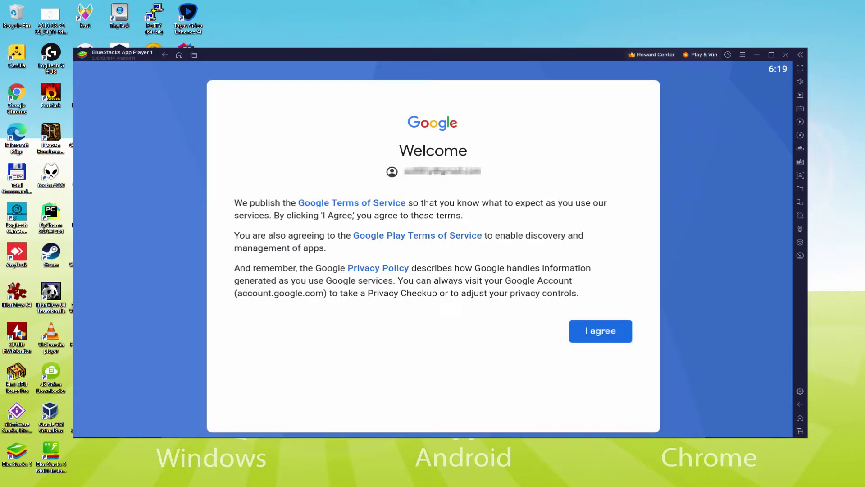
Step: Agree to Google's terms, disable Google Drive backup, and accept the services settings
left_click(599, 333)
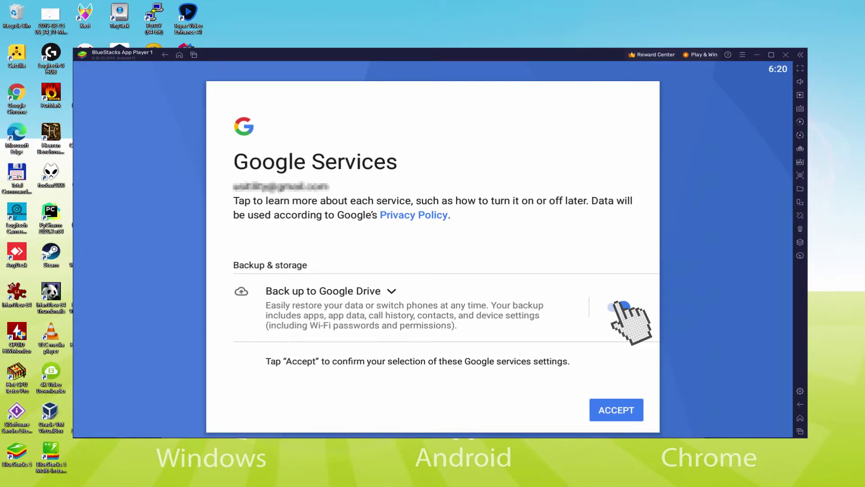
left_click(620, 304)
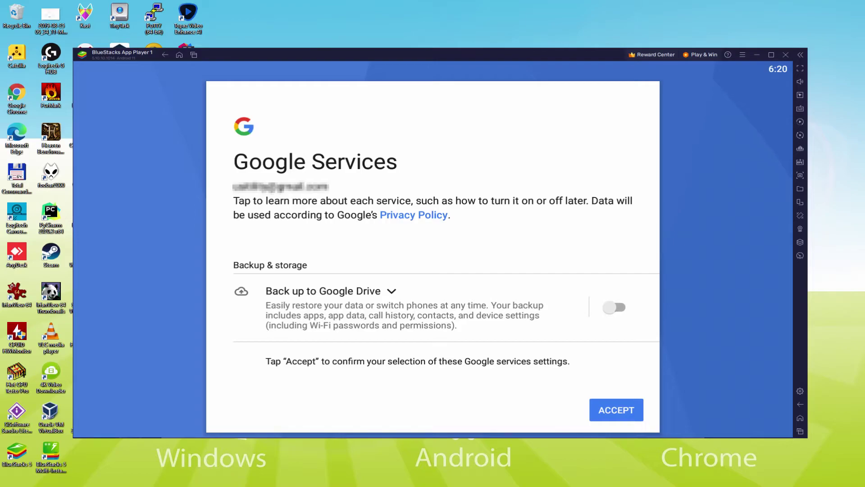
left_click(616, 408)
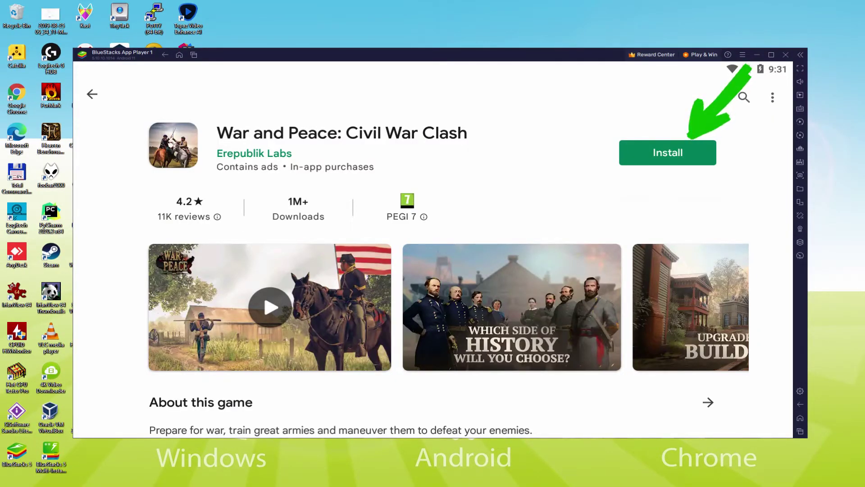
Step: Install War and Peace: Civil War Clash from its Play Store page and return home
left_click(689, 144)
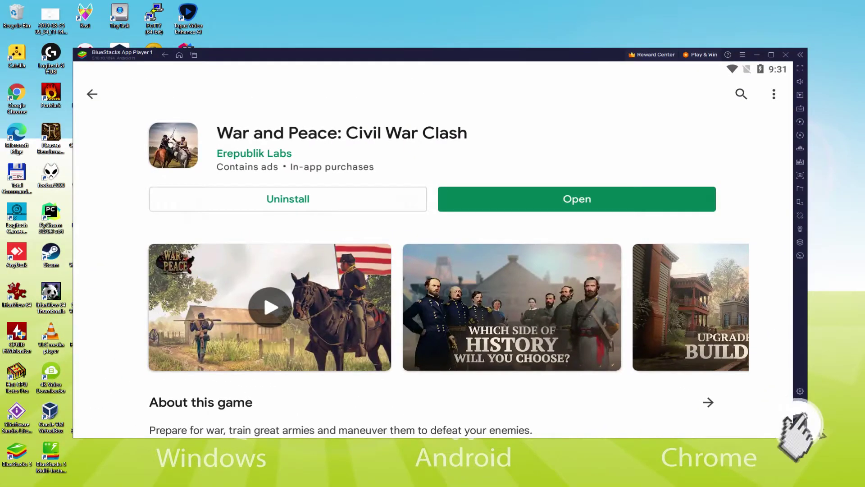
left_click(800, 404)
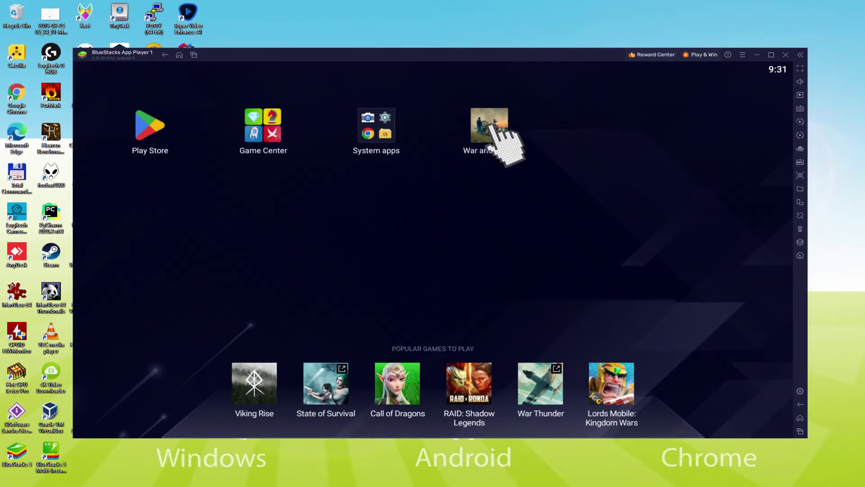
Step: Start War and Peace from its icon on the BlueStacks home screen
left_click(491, 128)
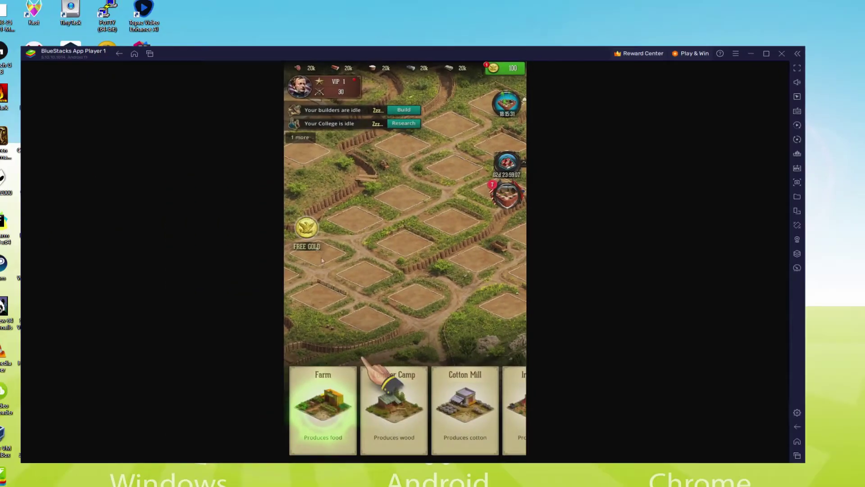
Step: Build the Farm for free and dismiss the advisor's Barracks hint
left_click(377, 396)
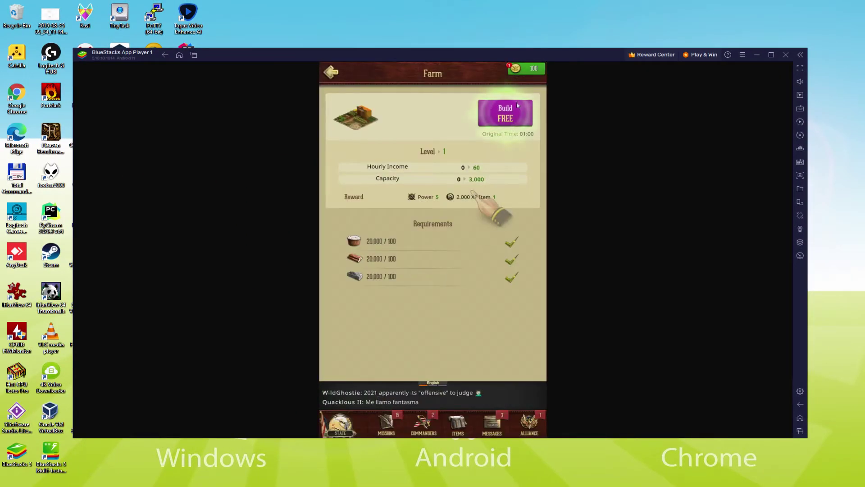
left_click(505, 113)
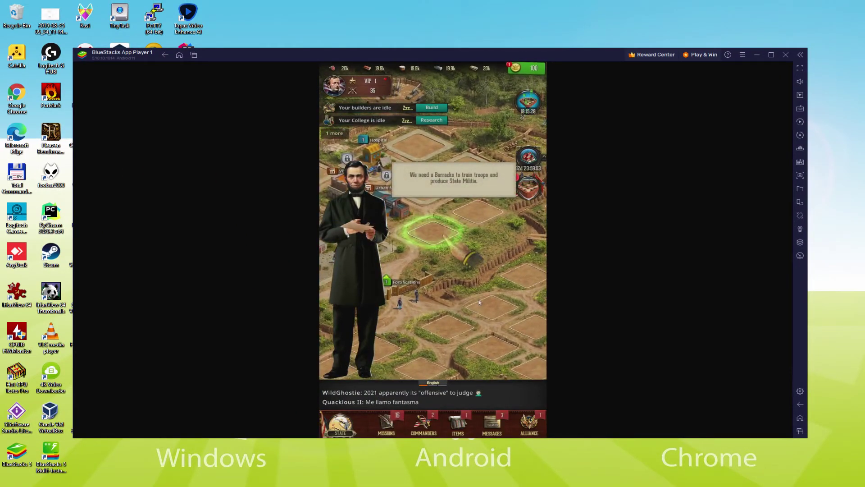
left_click(435, 228)
Step: Train State Militia at the Barracks and speed up the training for free
left_click(369, 389)
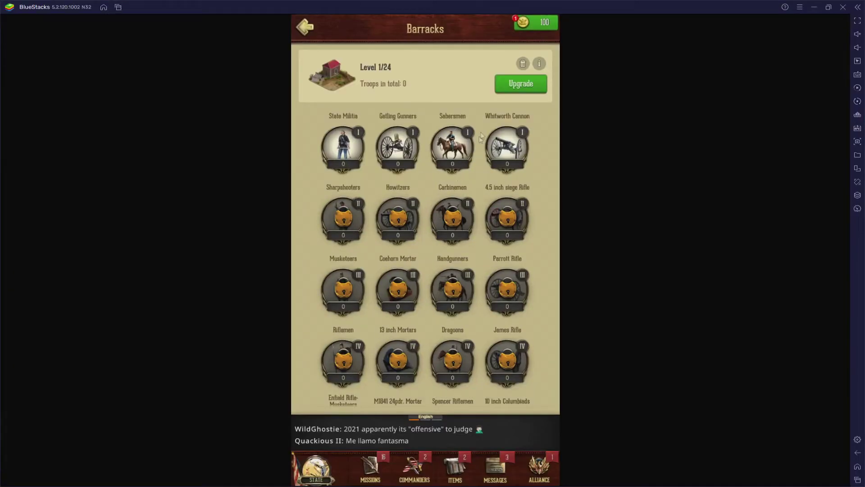
left_click(340, 145)
left_click(457, 332)
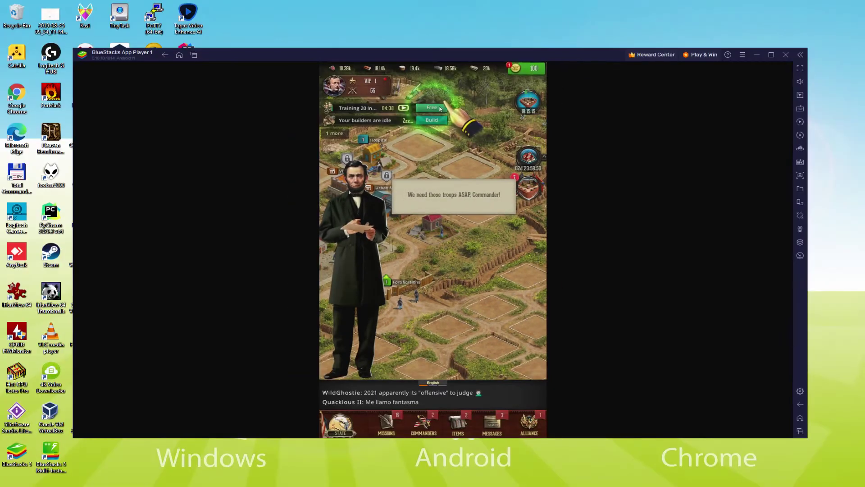
left_click(426, 72)
left_click(506, 277)
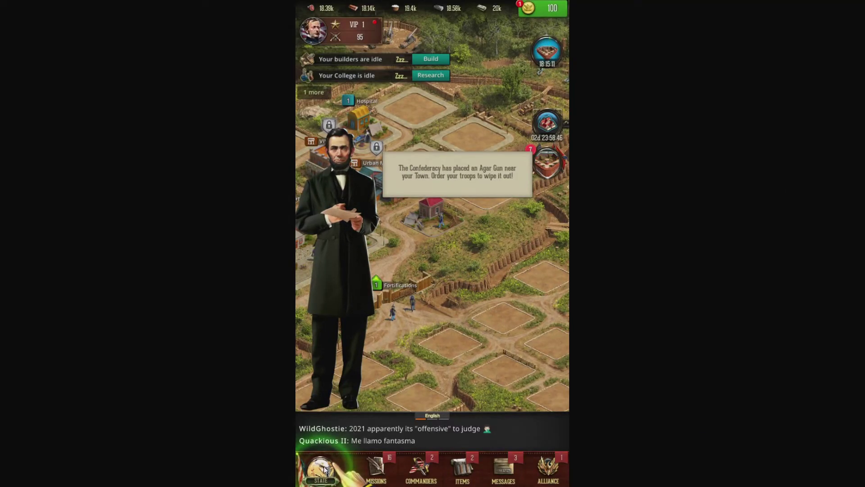
left_click(321, 469)
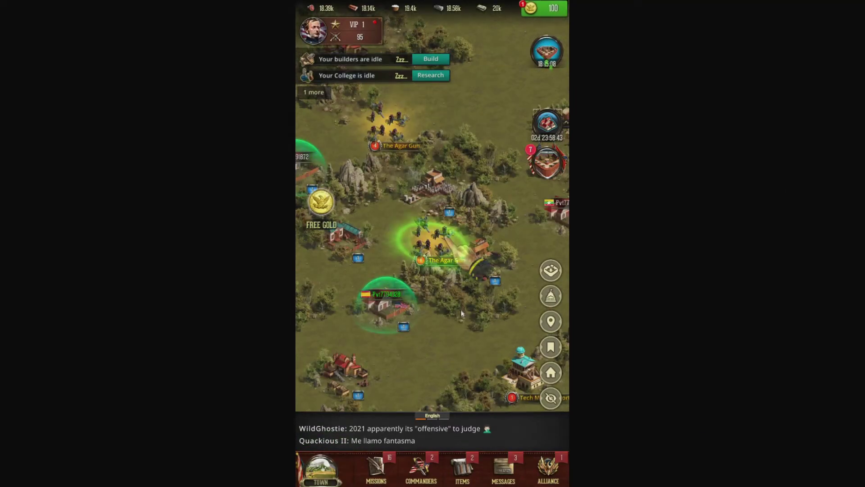
Step: Attack The Agar Gun level 1 monster, marching the 20 State Militia troops to it
left_click(439, 242)
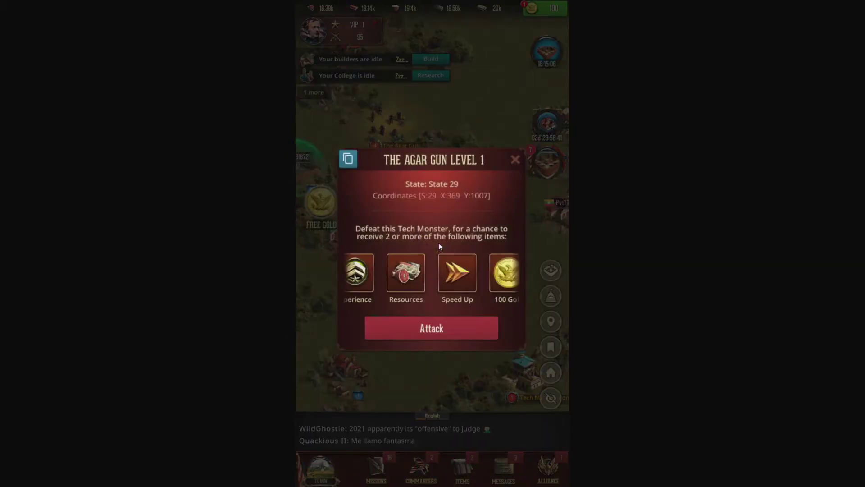
left_click(436, 326)
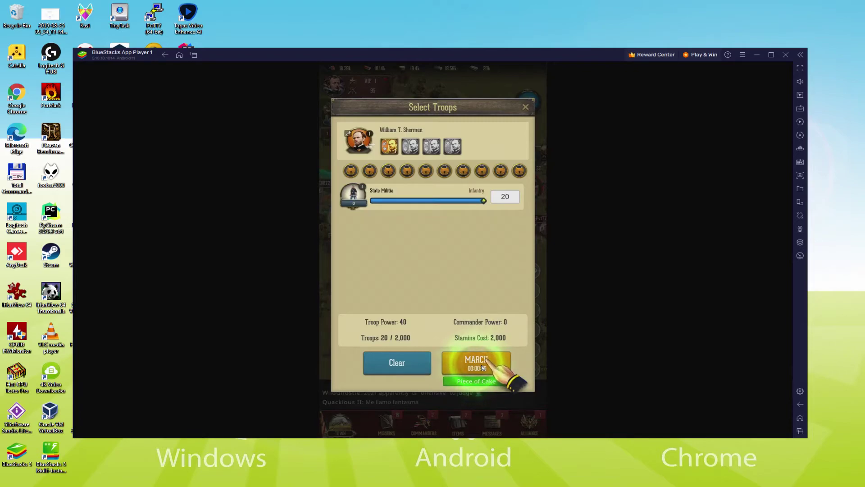
left_click(482, 367)
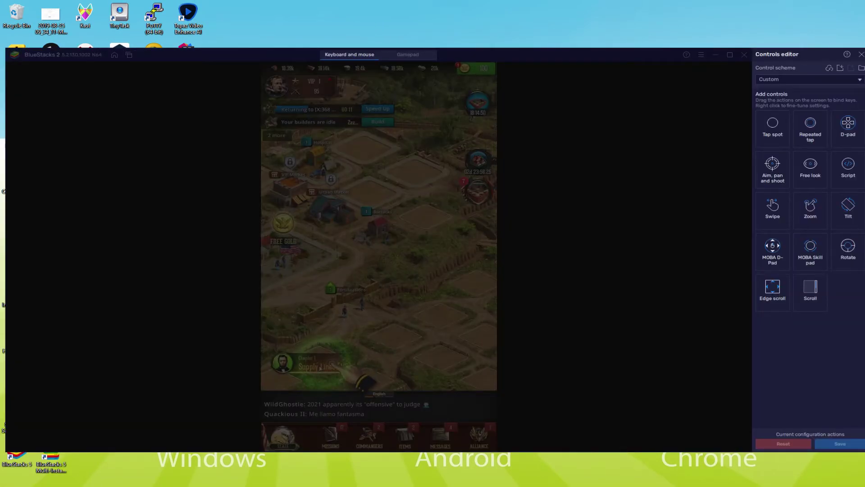
Step: Collect the Build your Farm task reward and dismiss the advisor's message
left_click(456, 280)
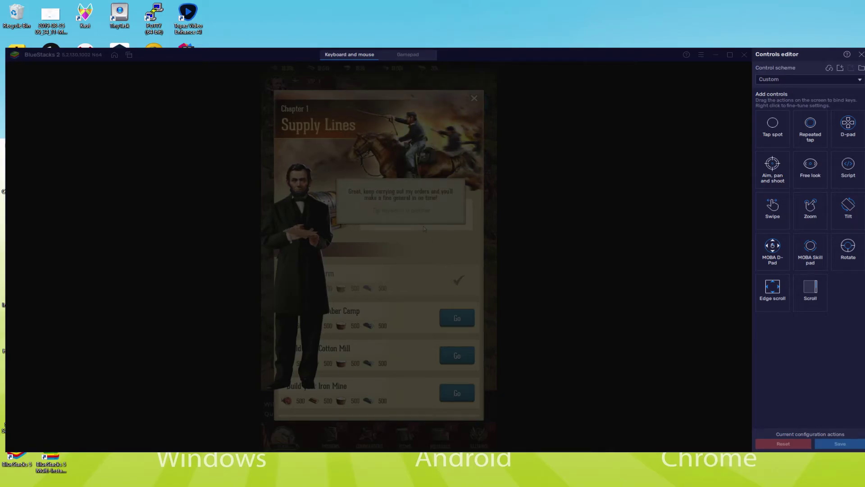
left_click(423, 228)
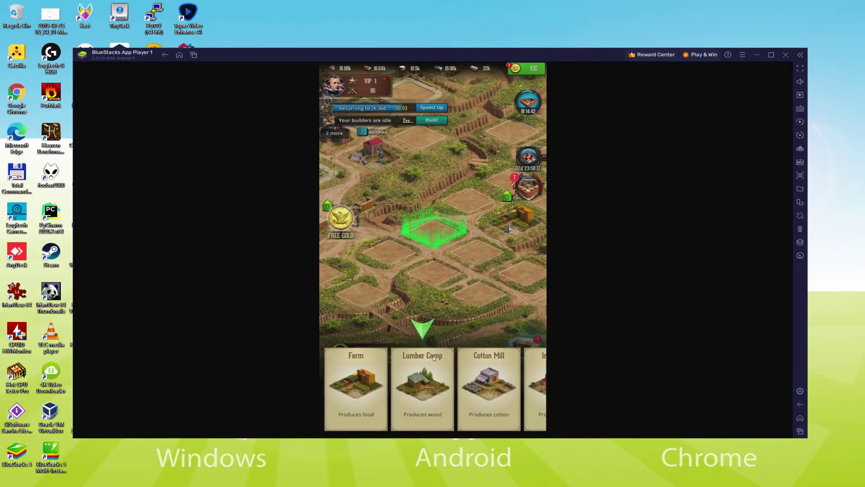
Step: Build the Lumber Camp on the empty plot, then collect the Lumber Camp and Iron Mine task rewards
left_click(434, 358)
left_click(504, 112)
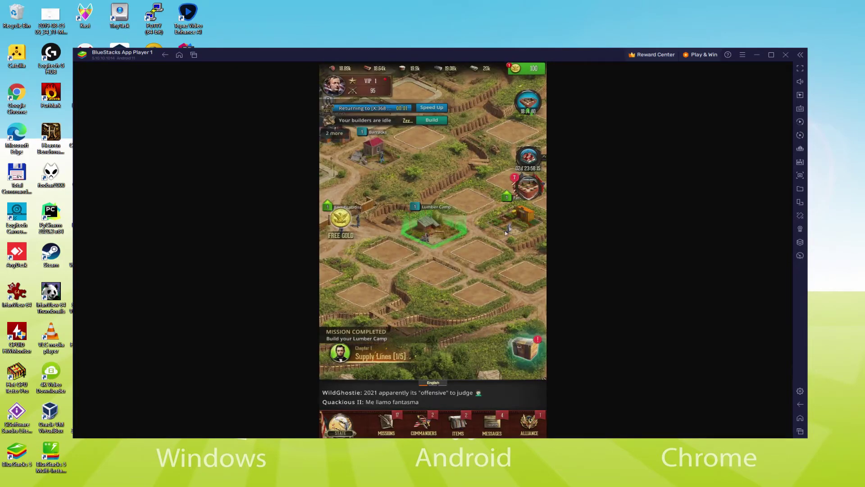
left_click(399, 355)
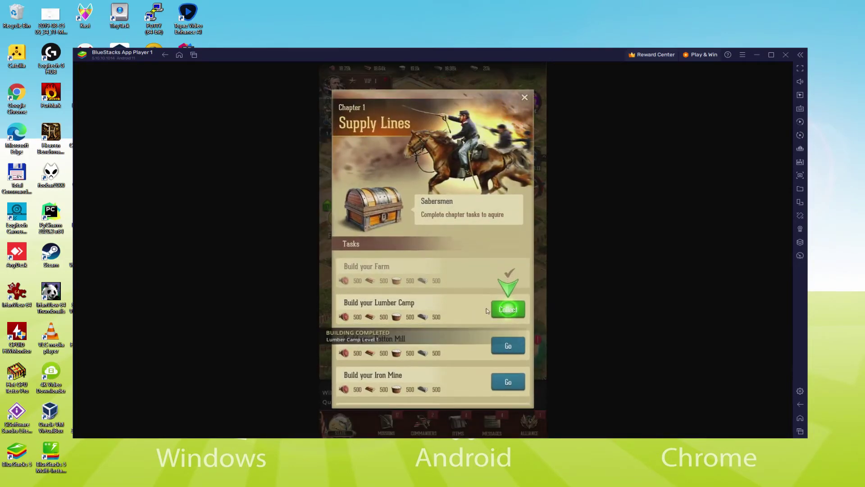
left_click(508, 310)
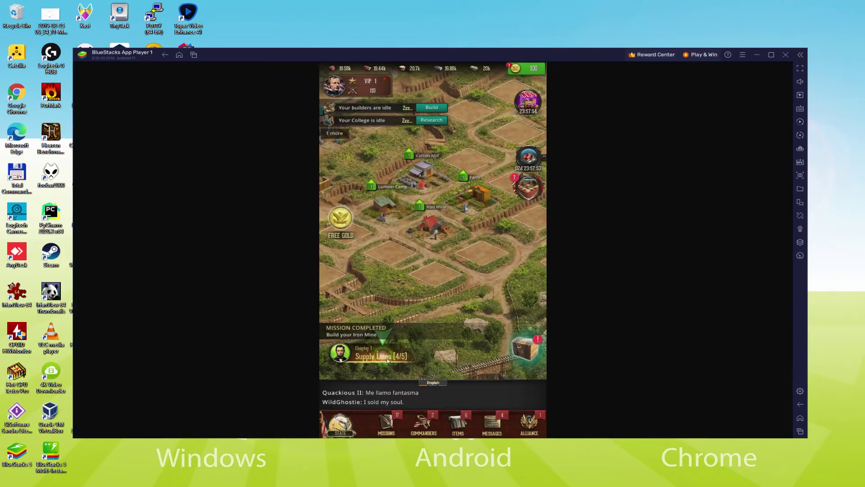
left_click(507, 386)
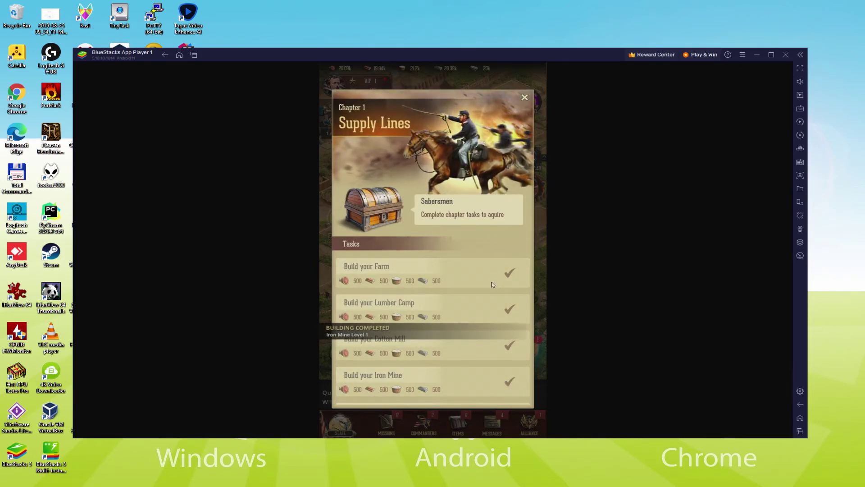
Step: Build a House free on an empty plot and claim the Supply Lines chapter chest, unlocking Chapter 2
left_click(505, 386)
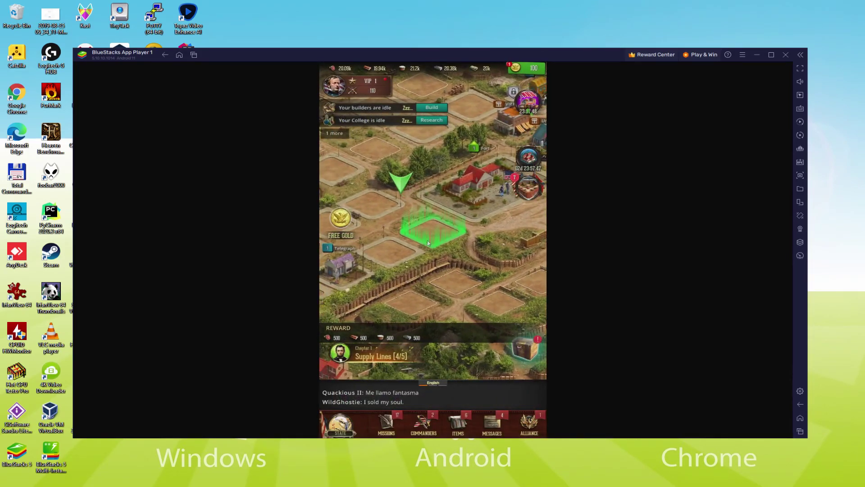
left_click(431, 377)
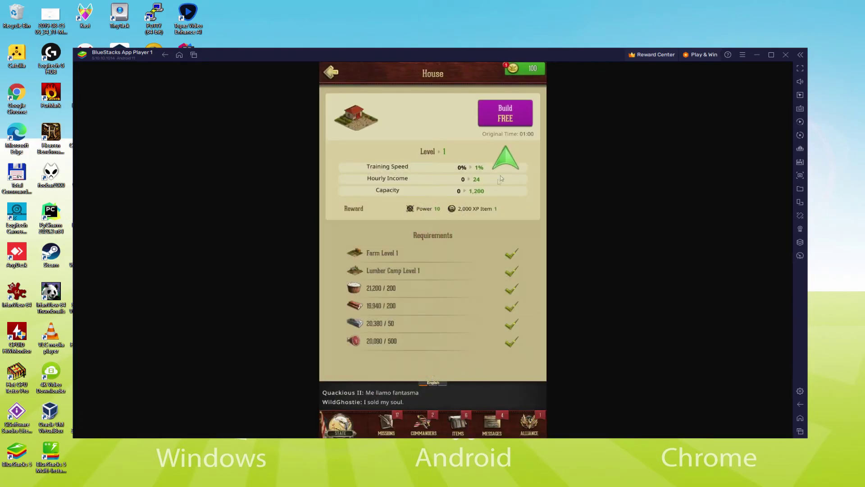
left_click(505, 113)
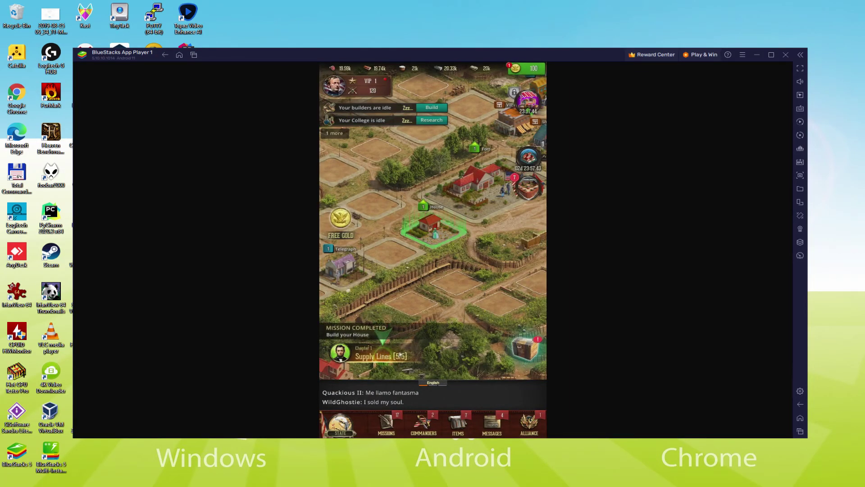
left_click(400, 355)
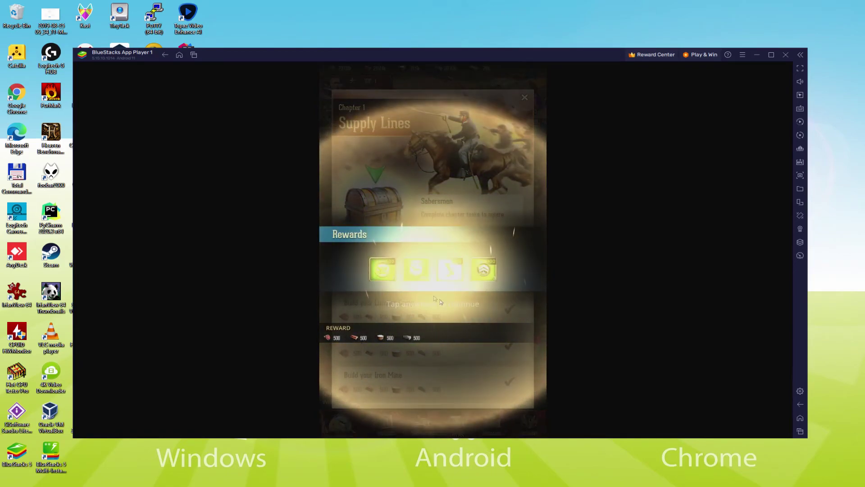
left_click(435, 299)
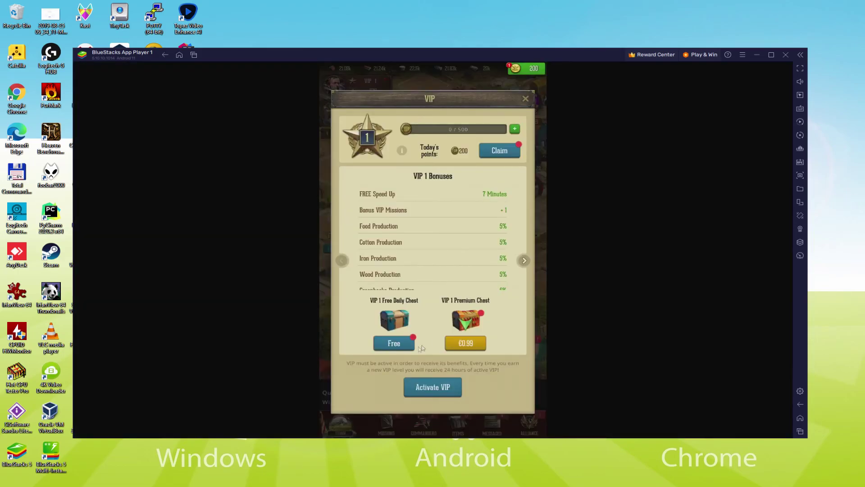
Step: Claim the free VIP daily chest and the 200 VIP points, then close the VIP panel
left_click(399, 346)
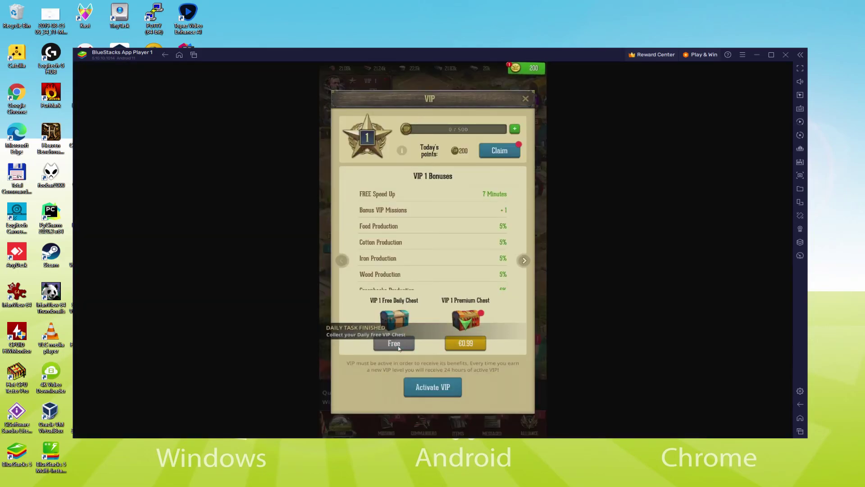
left_click(498, 153)
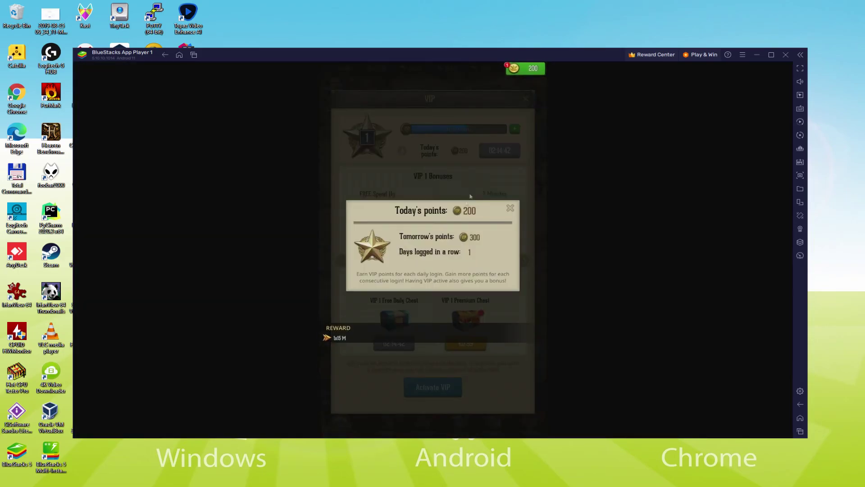
left_click(510, 209)
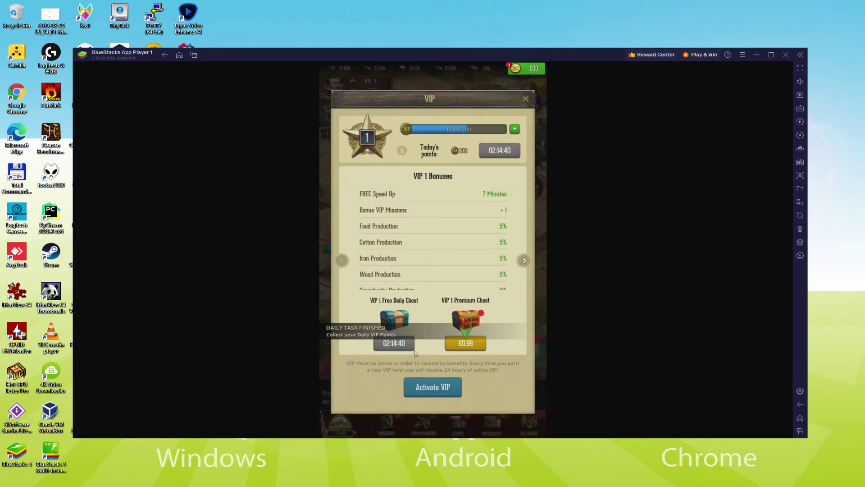
left_click(525, 101)
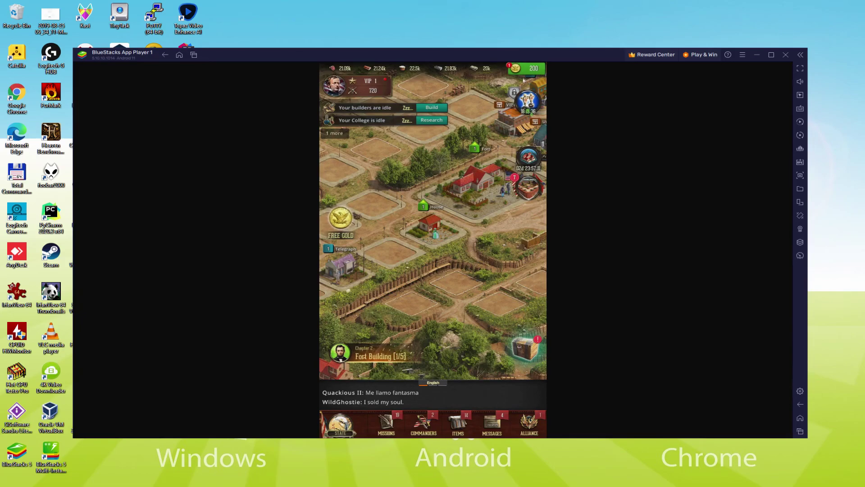
Step: View the alliance join screen and its benefits summary, then return to the town map
left_click(341, 219)
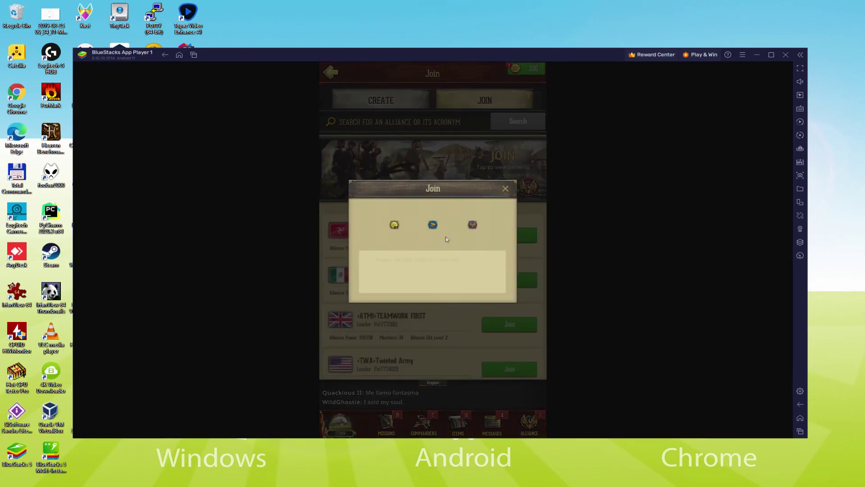
left_click(505, 188)
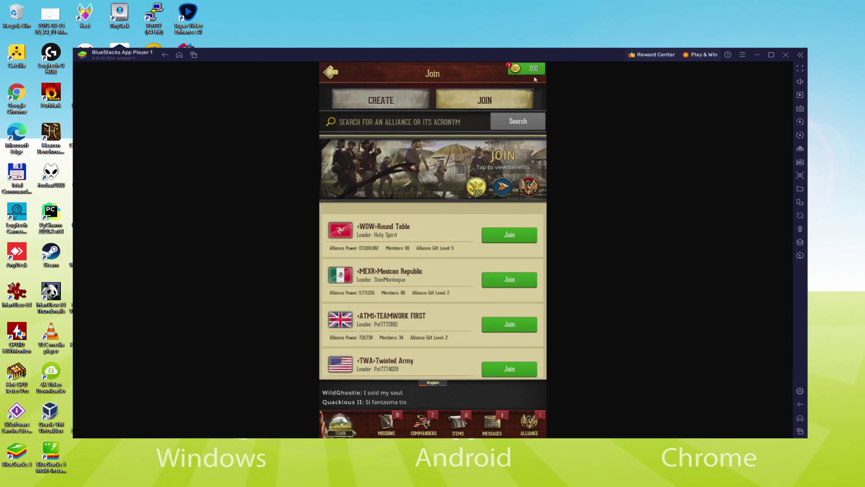
left_click(332, 72)
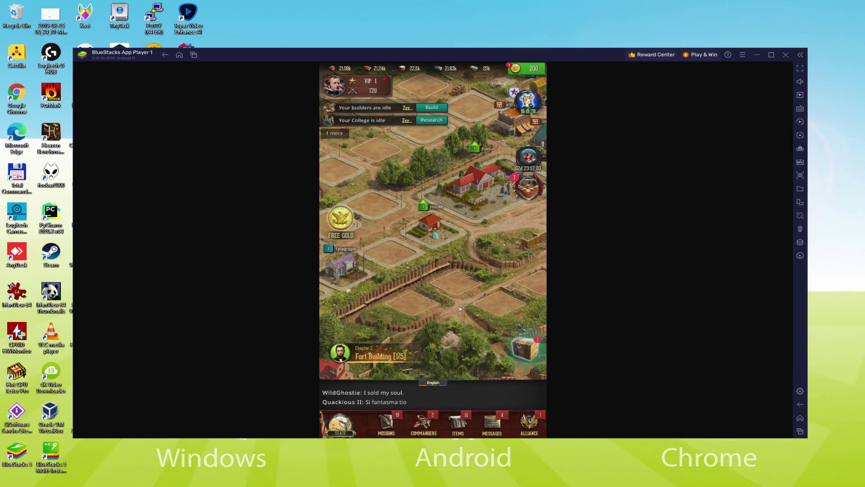
Step: From the Fort Building tasks, build a level 1 College free on its plot
left_click(356, 356)
left_click(505, 308)
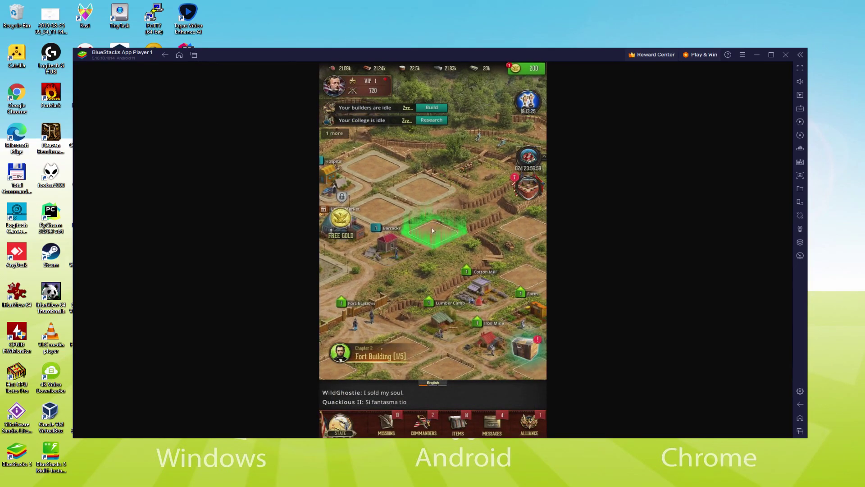
left_click(431, 230)
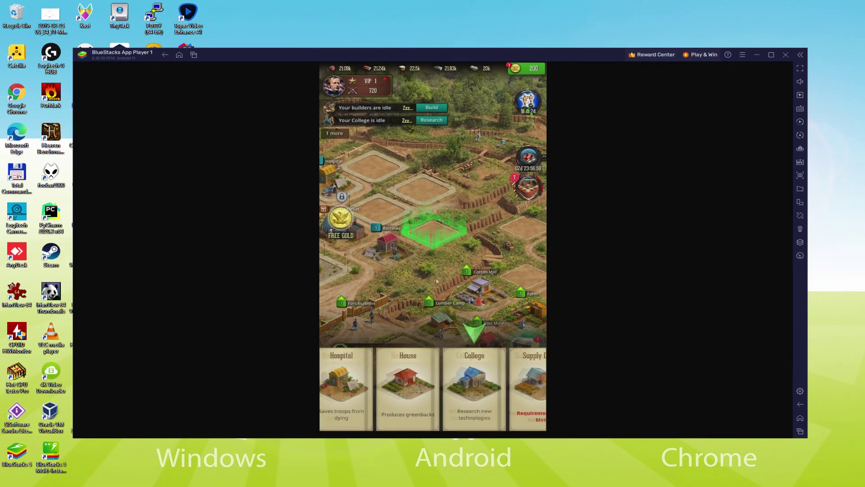
left_click(505, 396)
left_click(505, 112)
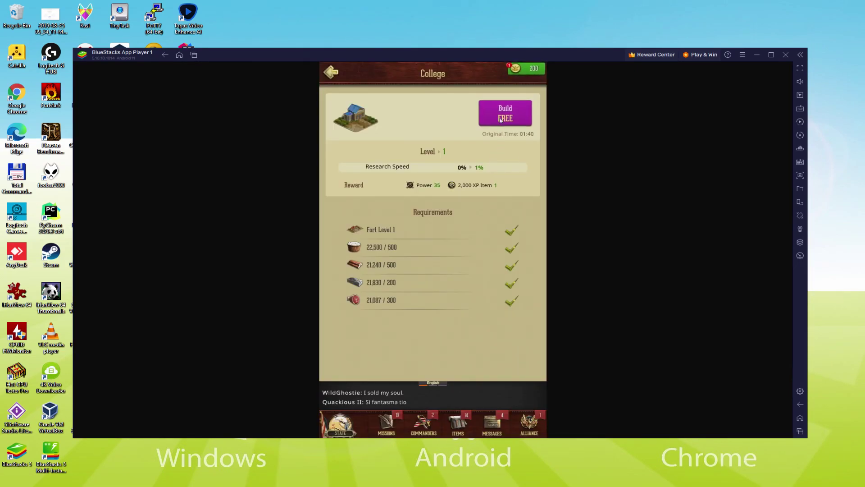